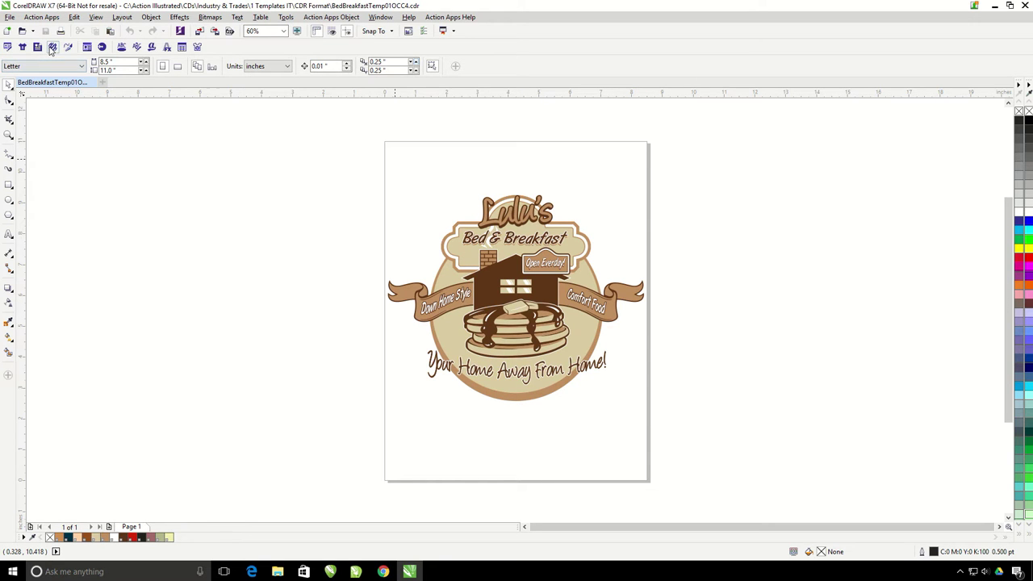
Step: Browse the Instant Distress library and pick the distress04.cdr texture from the Distress category
left_click(53, 47)
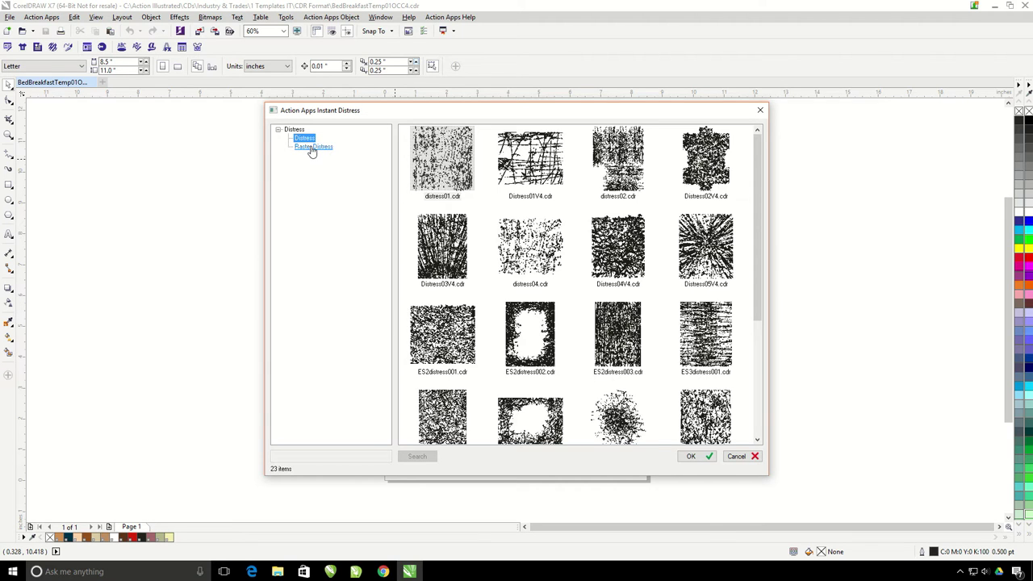
left_click(312, 148)
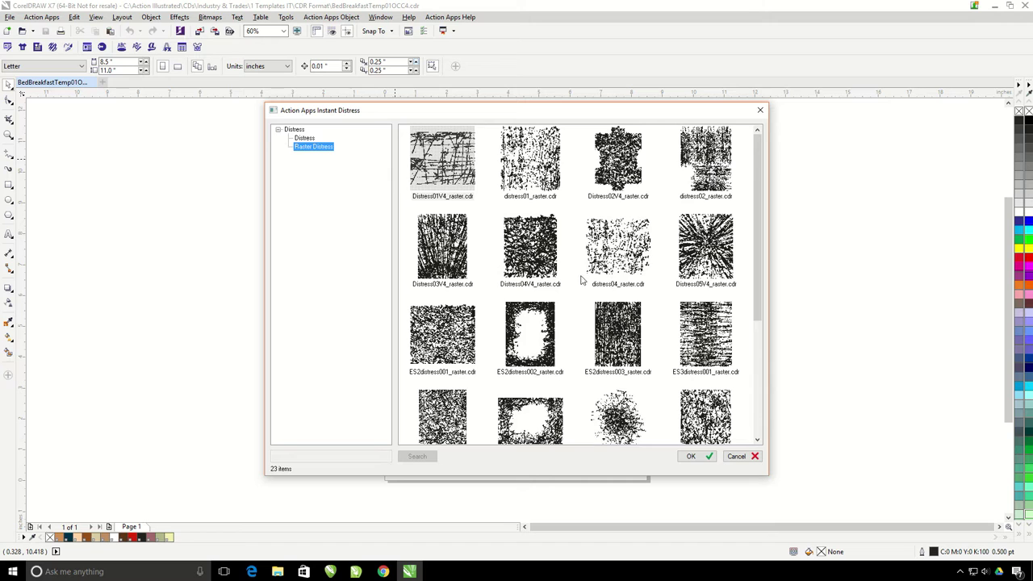
left_click(302, 140)
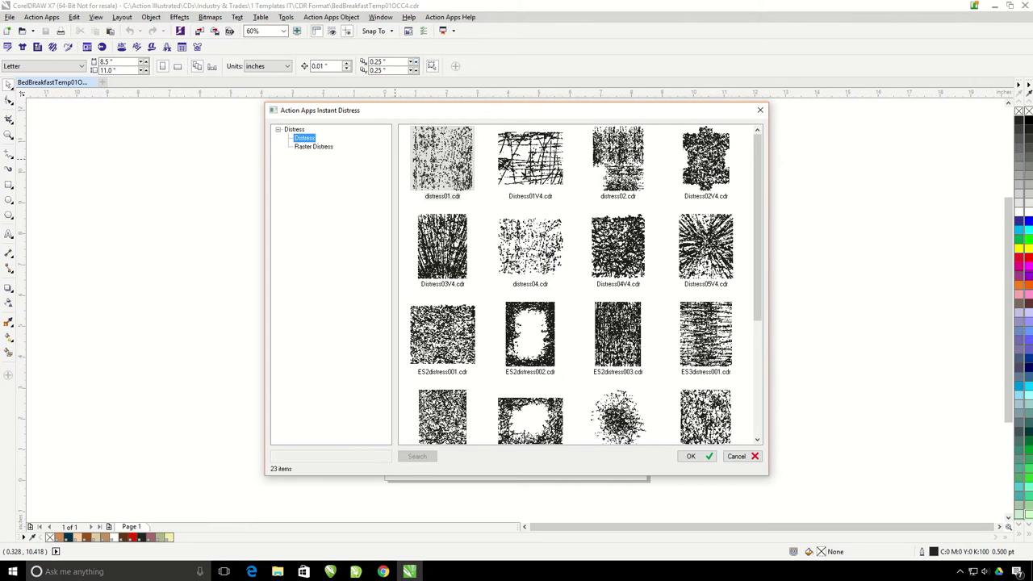
left_click(550, 252)
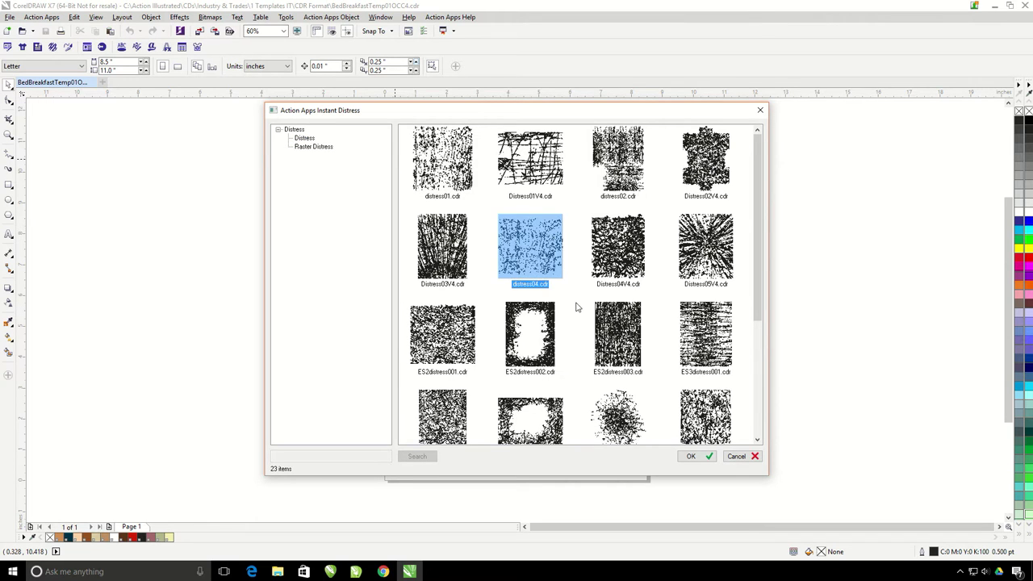
Step: Apply distress04.cdr over the Lulu's Bed & Breakfast logo
left_click(691, 456)
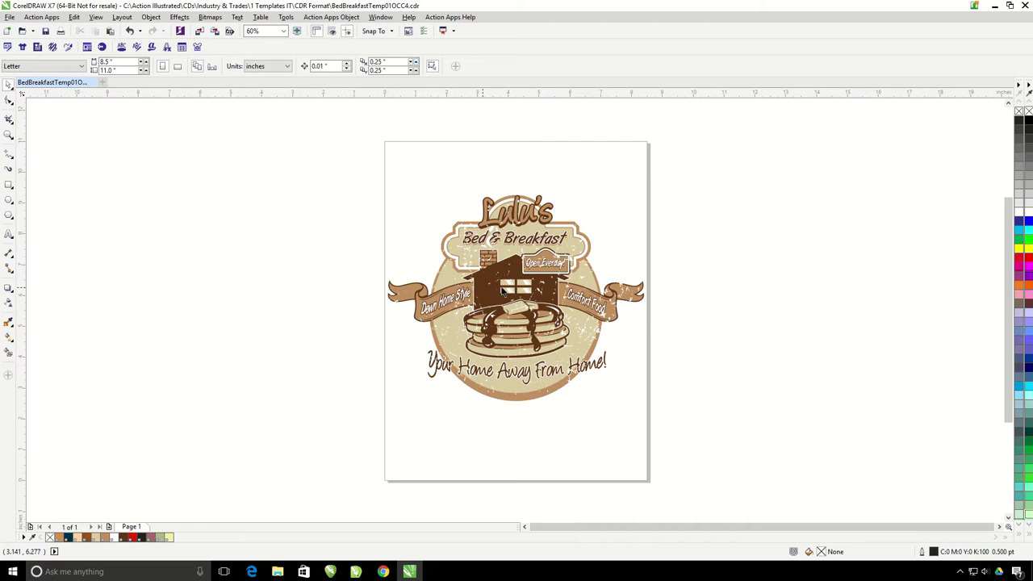
Step: Delete the distress overlay, build an Underbase page with White Underbase, then return to Page 1
left_click(622, 284)
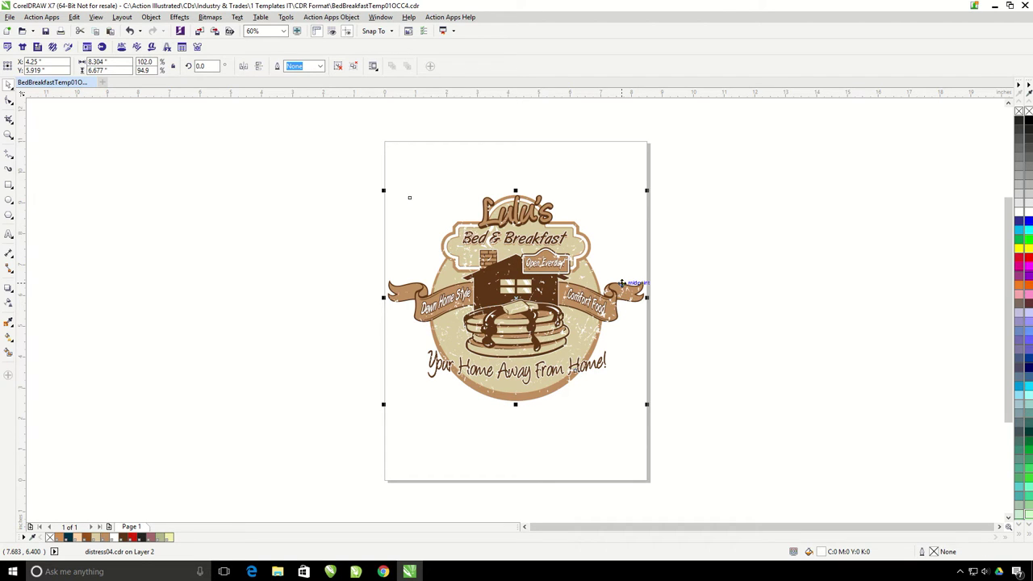
key("Delete")
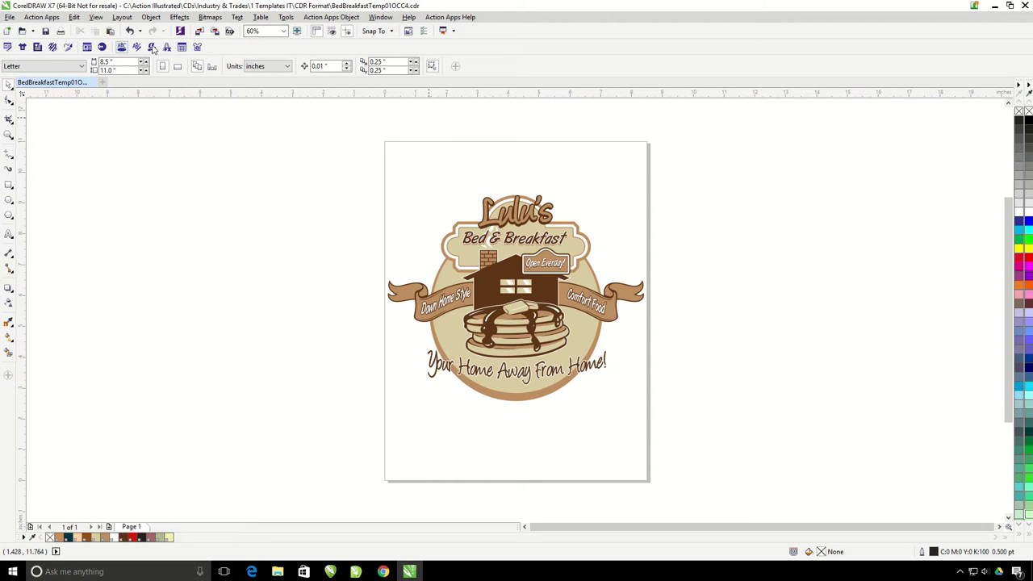
left_click(197, 46)
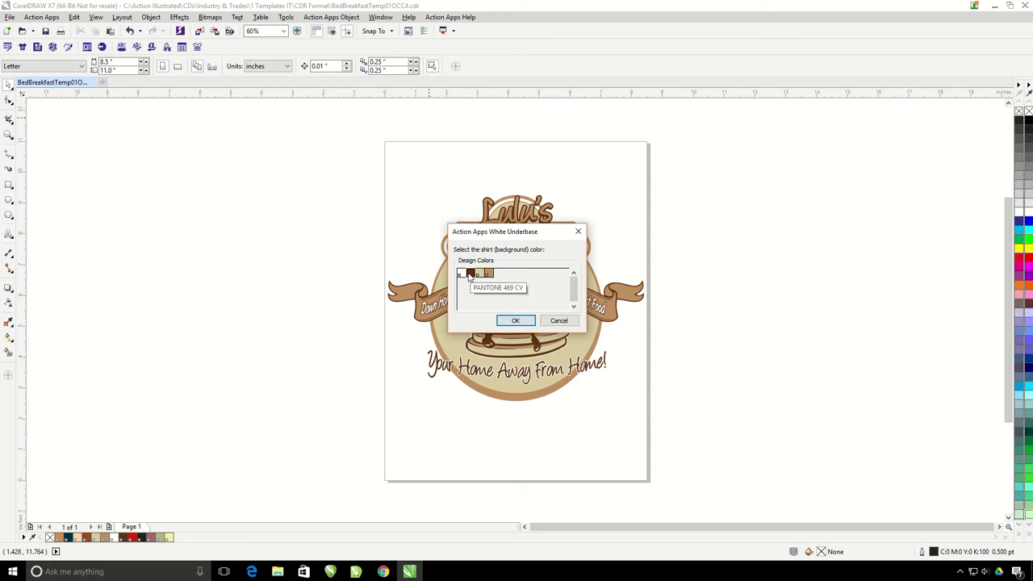
left_click(529, 323)
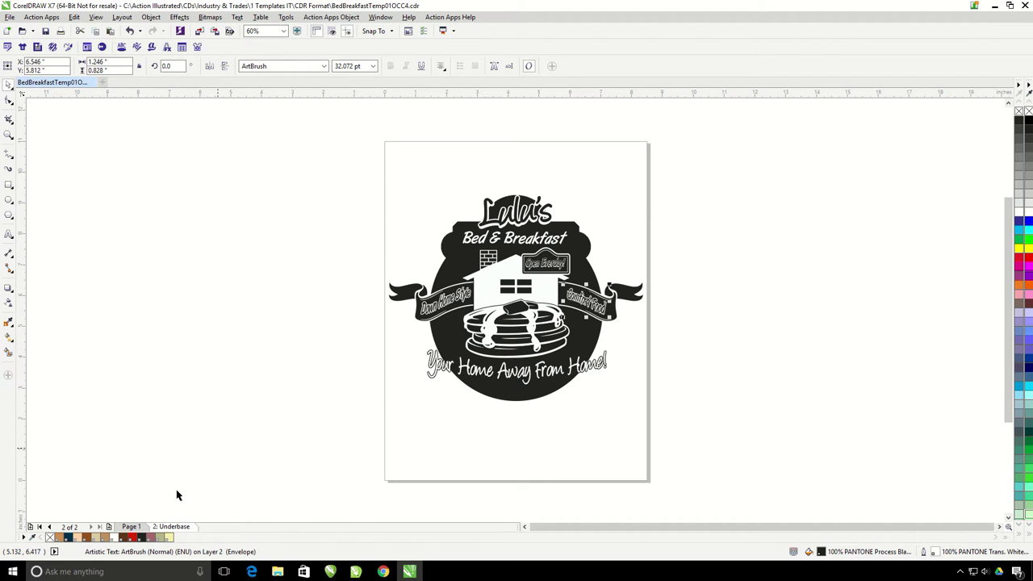
left_click(130, 526)
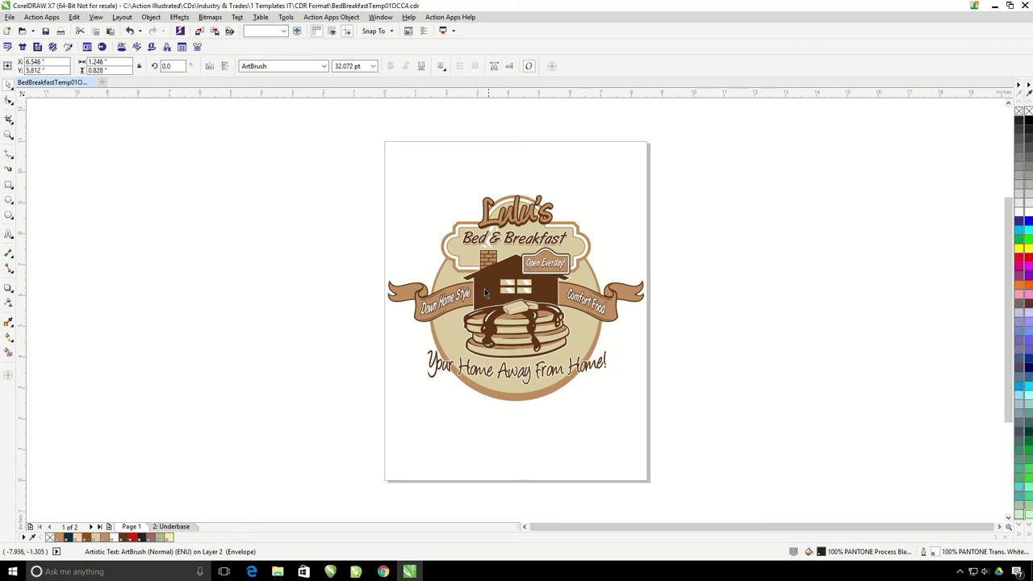
Step: Delete the 2: Underbase page from its page-tab menu
left_click(184, 526)
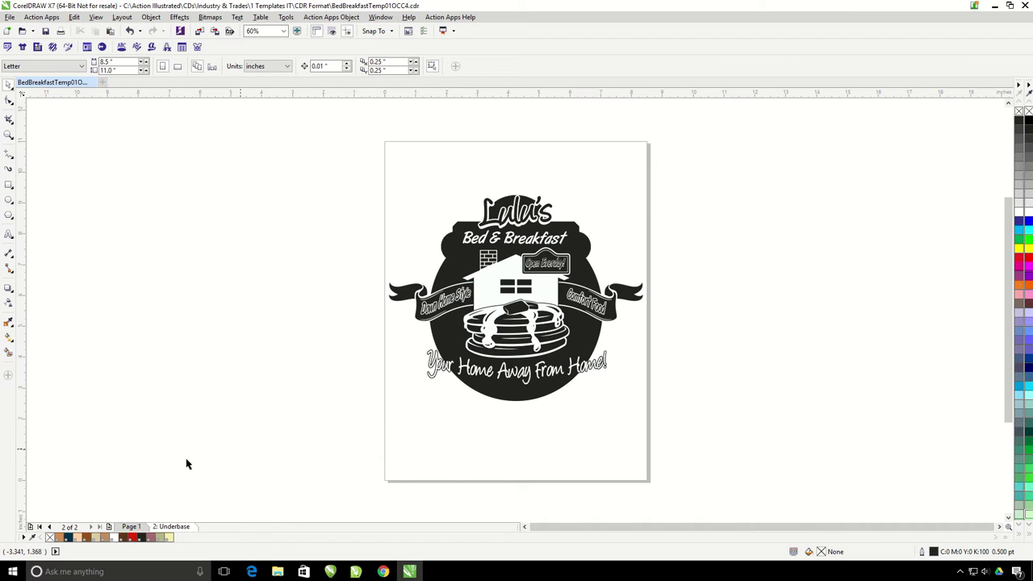
right_click(177, 530)
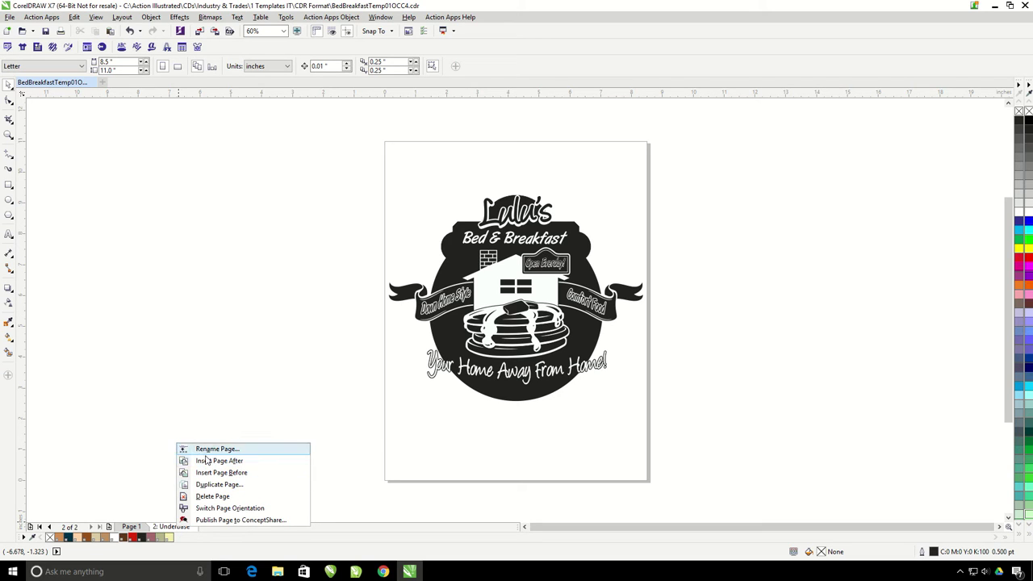
left_click(212, 496)
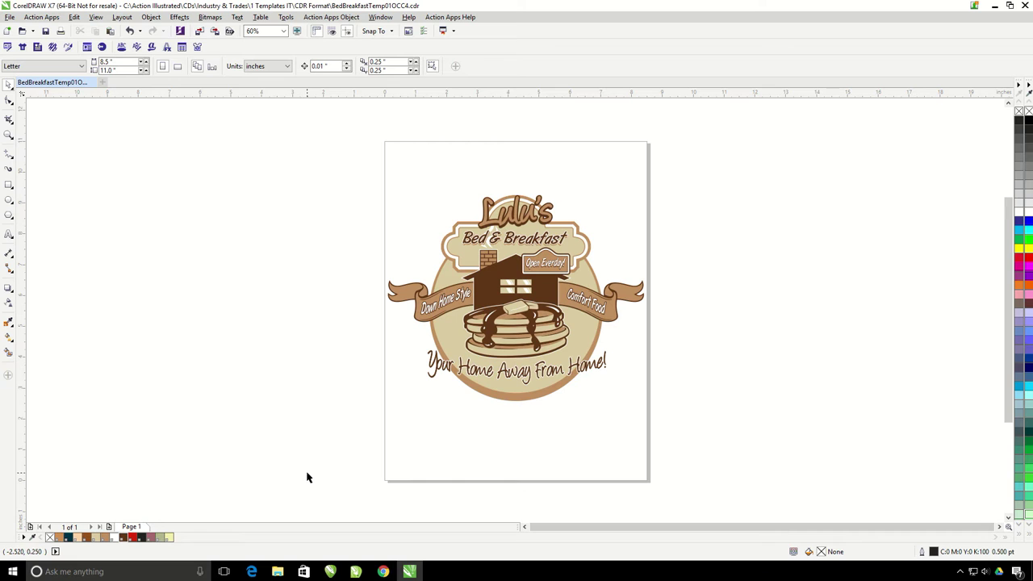
Step: Reapply the distress04.cdr Instant Distress texture to the Lulu's logo
left_click(53, 47)
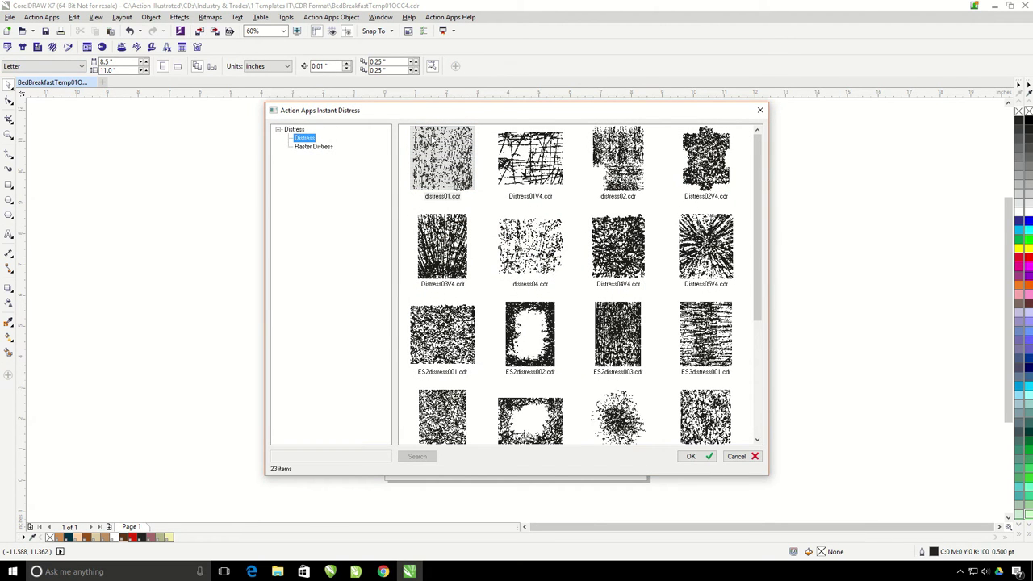
left_click(544, 253)
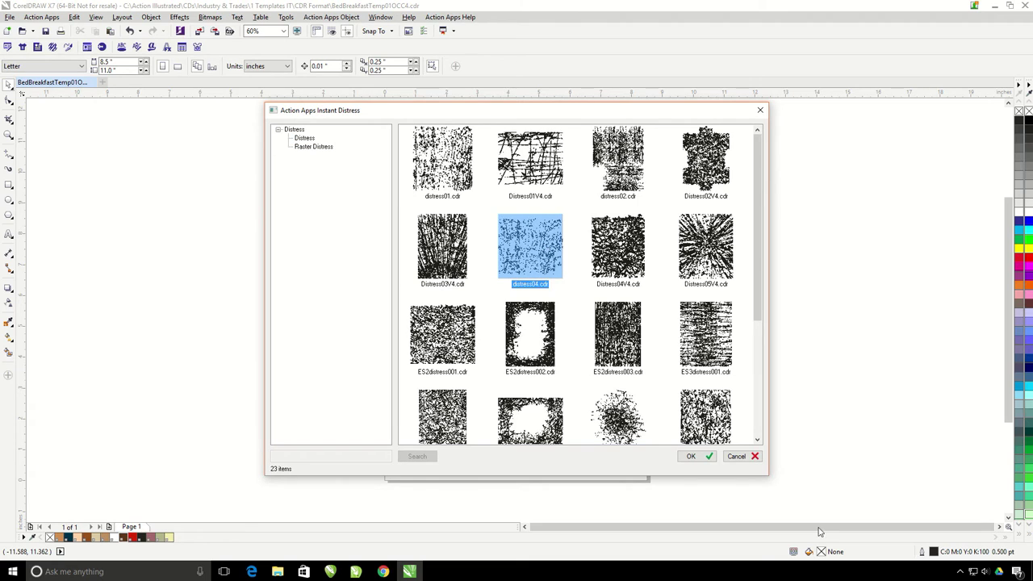
left_click(710, 458)
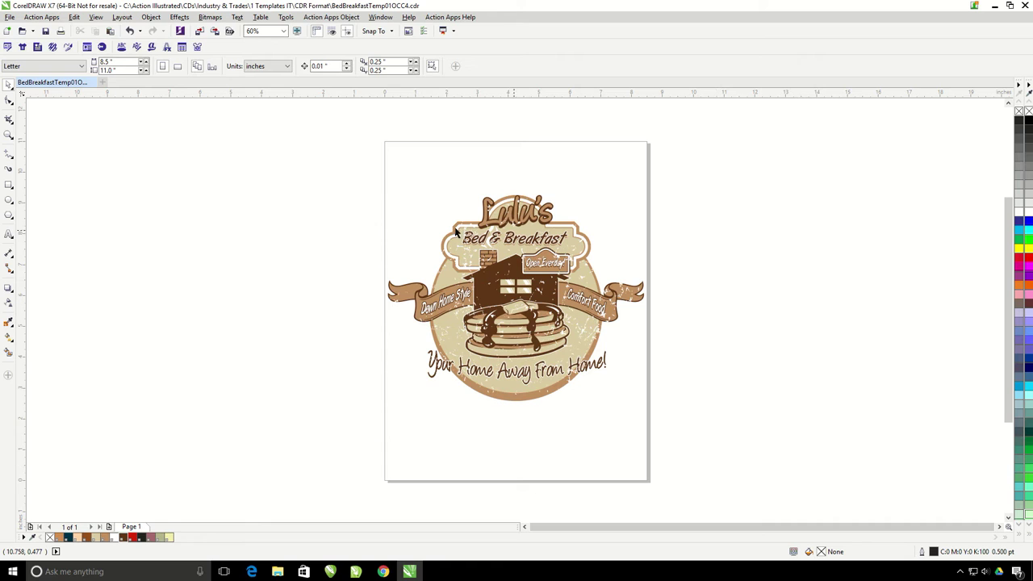
Step: Build the White Underbase page using the dark brown design colour as the shirt colour
left_click(199, 47)
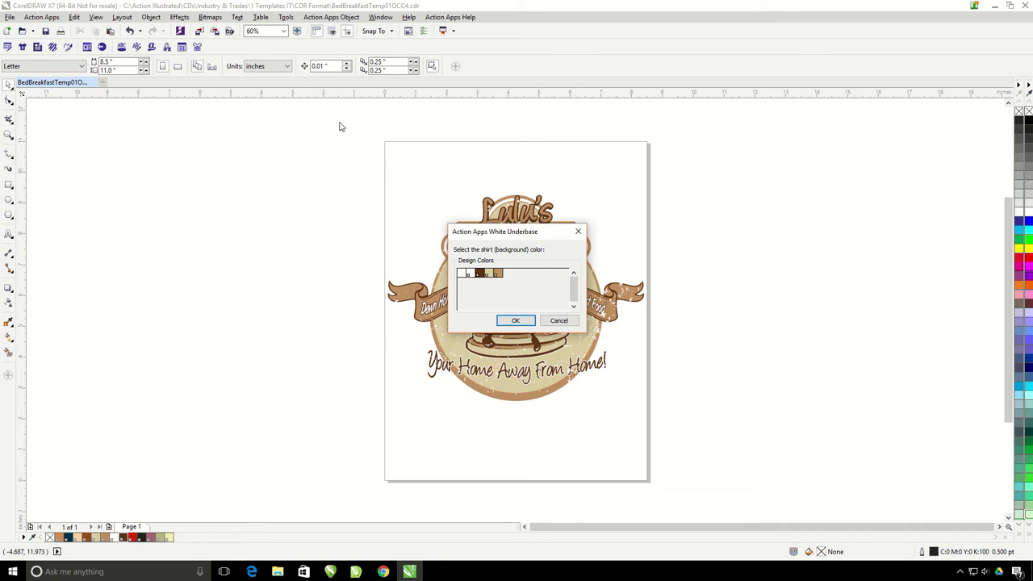
left_click(478, 279)
left_click(526, 324)
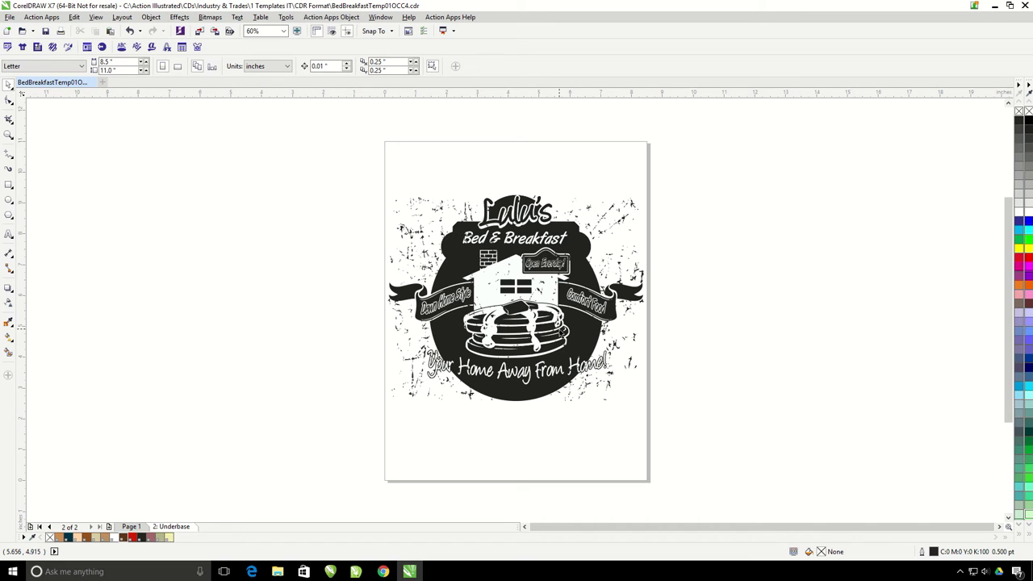
Step: Fill the distress04 overlay on the Underbase page white, then show Page 1
left_click(626, 224)
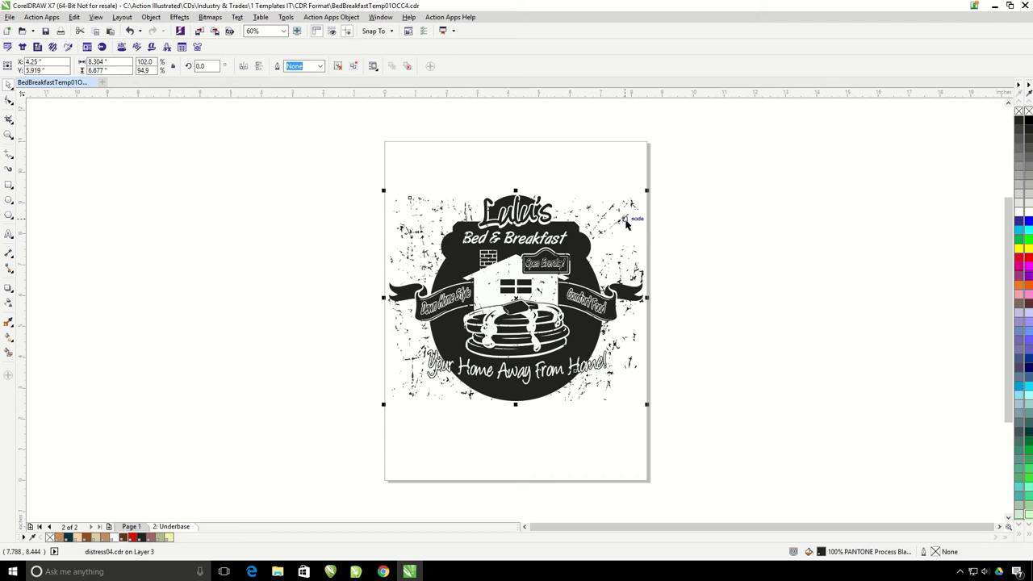
left_click(1019, 212)
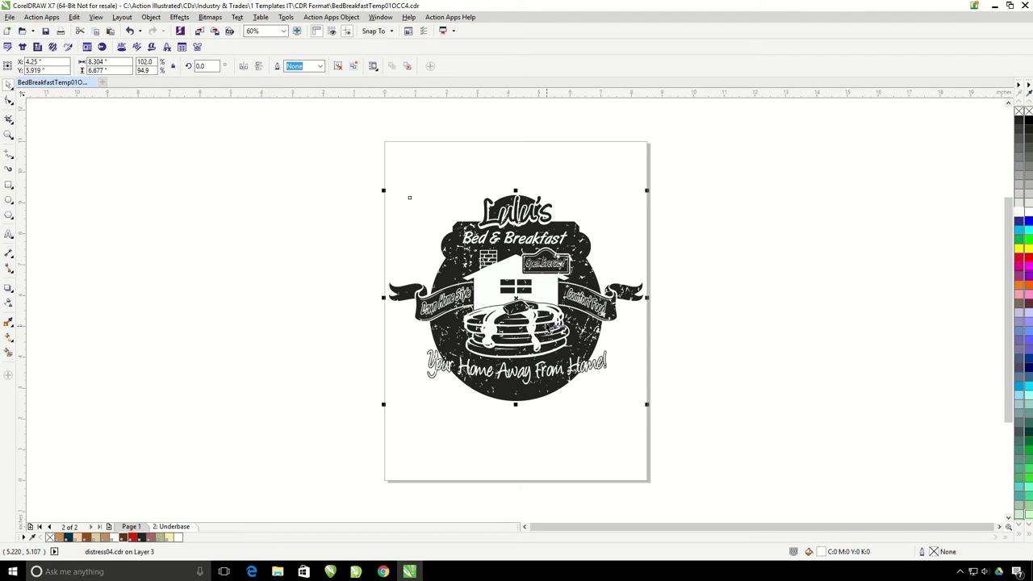
left_click(132, 527)
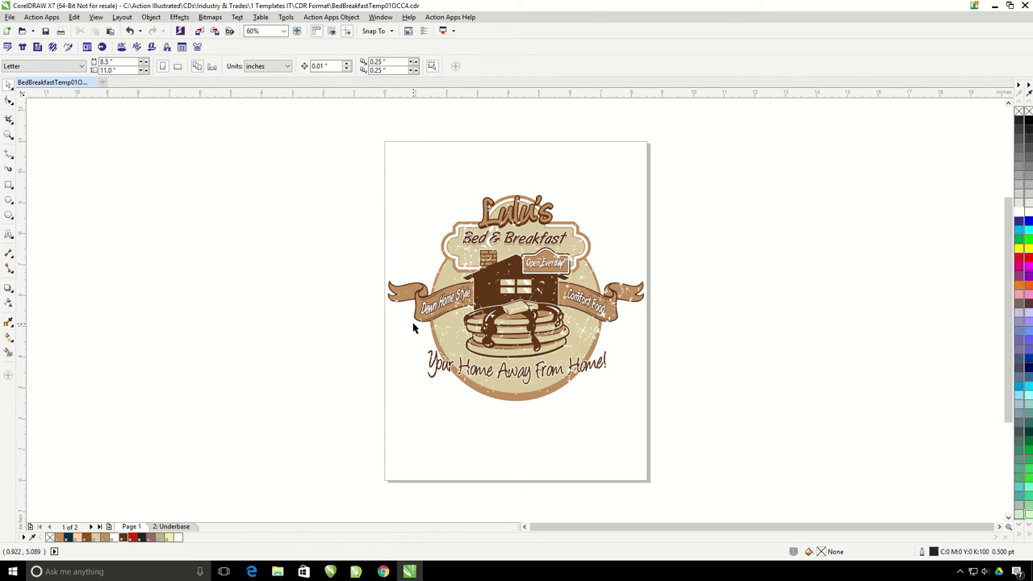
Step: Open Print and preview the Underbase page with the page range set to 2
left_click(10, 17)
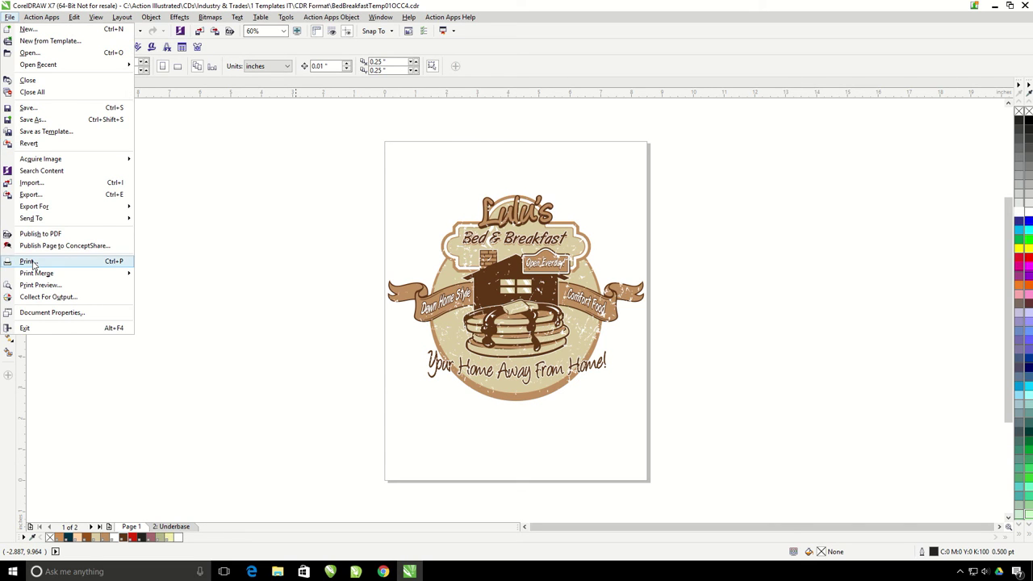
left_click(32, 260)
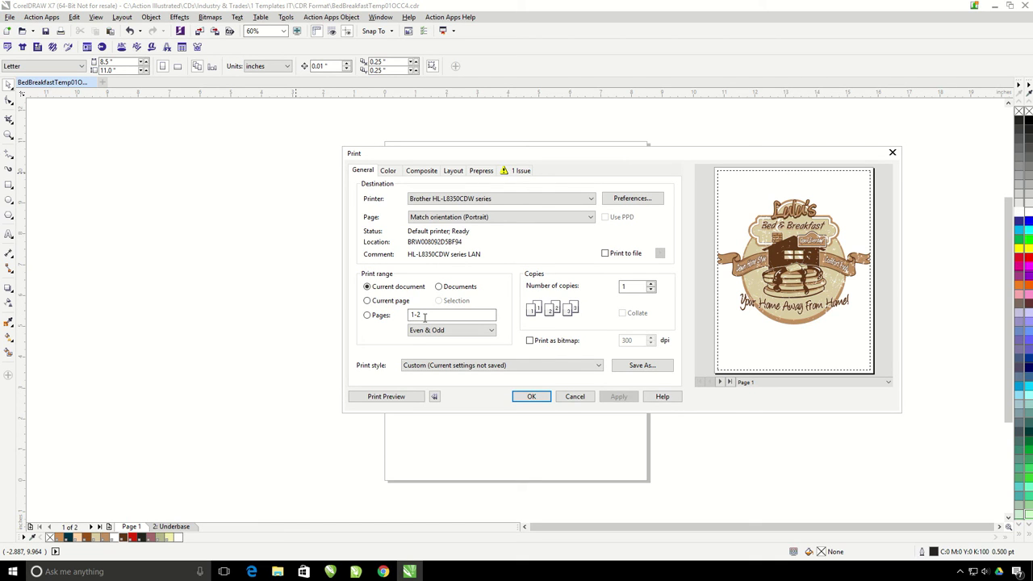
left_click(415, 315)
type("2")
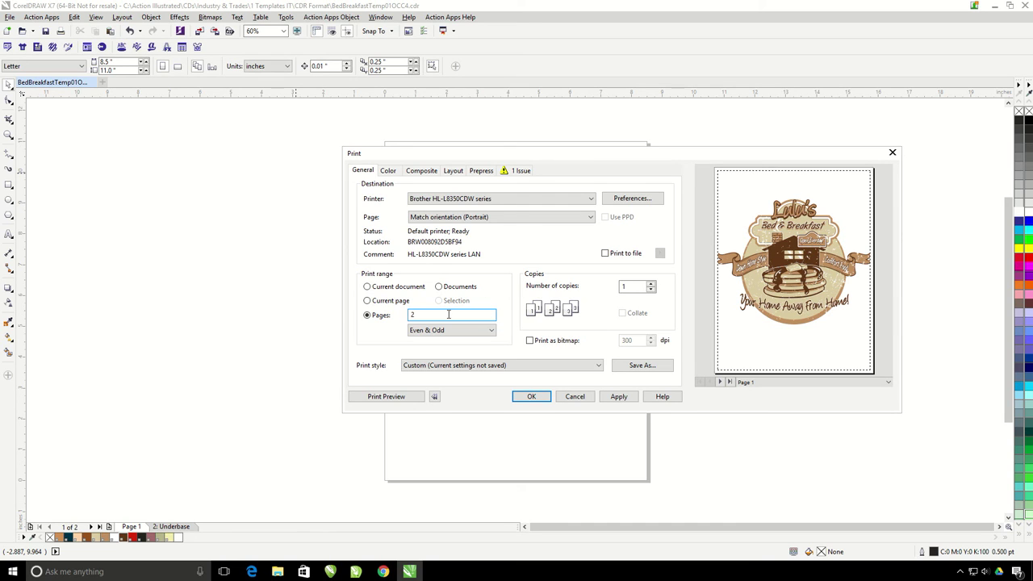
left_click(730, 384)
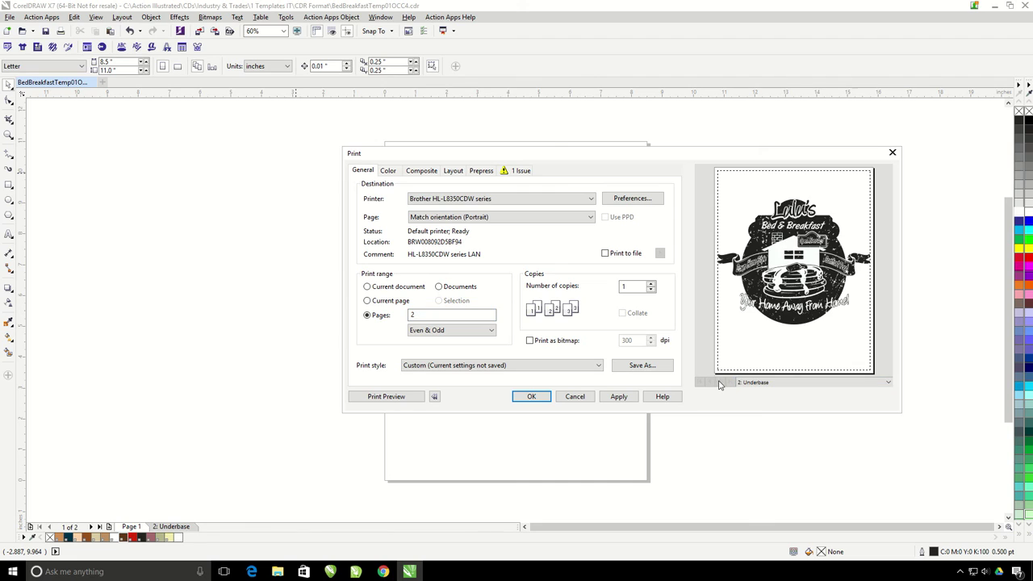
left_click(485, 331)
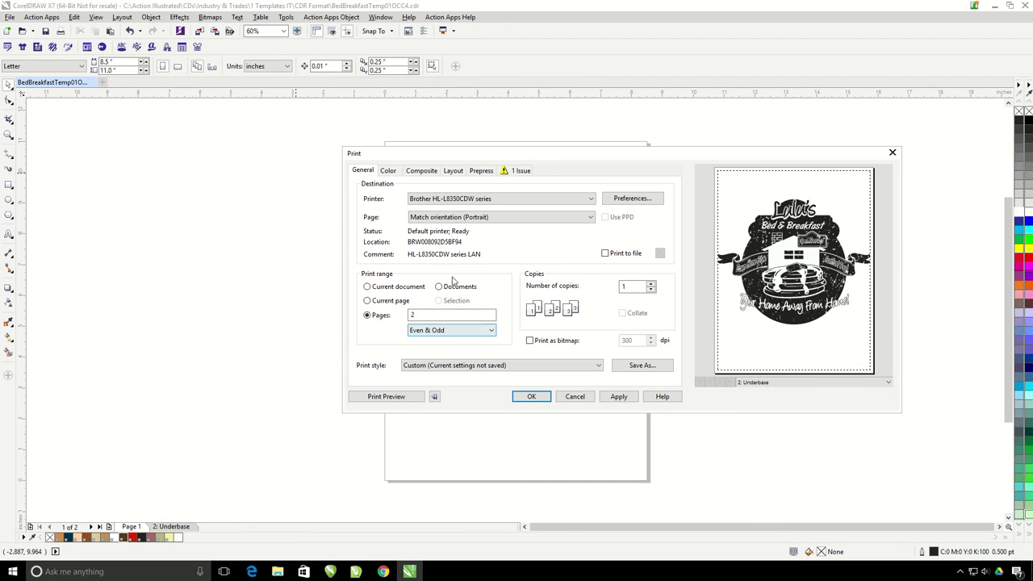
Step: Change the print range to page 1 and show the Color settings
left_click(367, 315)
type("1")
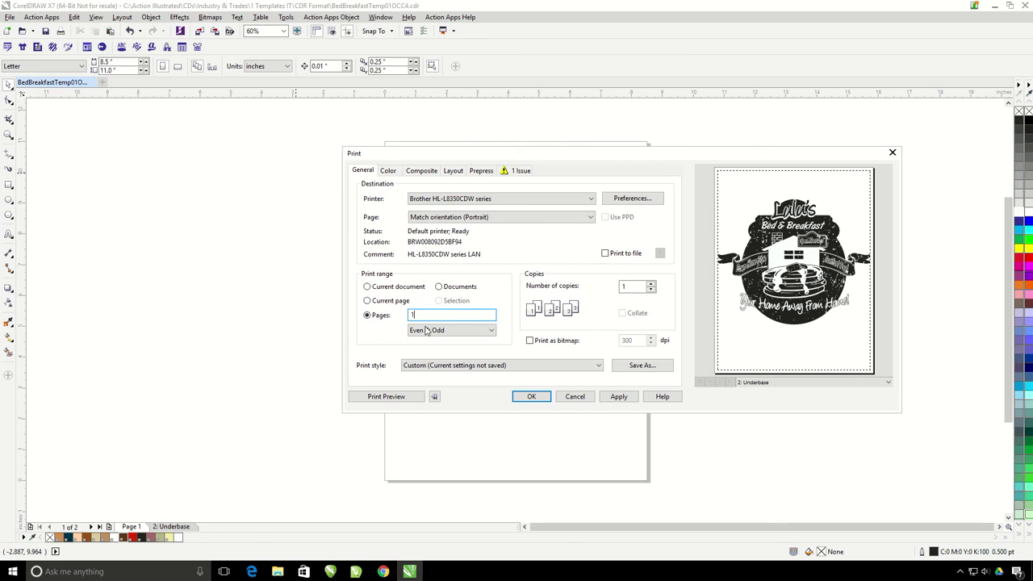
left_click(388, 172)
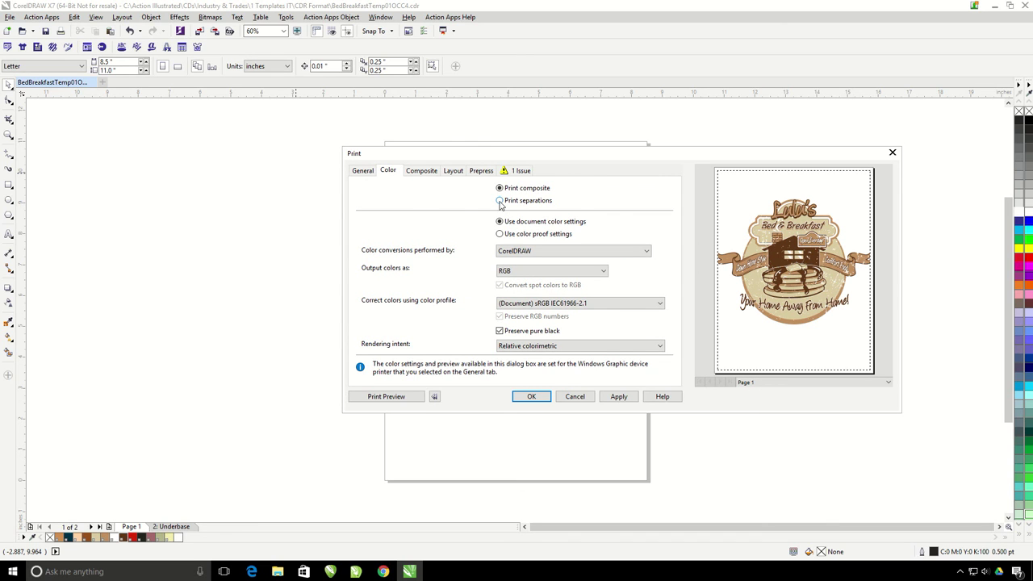
Step: Print separations with only PANTONE 729 CV and 467 CV plates, dropping 469 CV and Trans. White CV
left_click(500, 202)
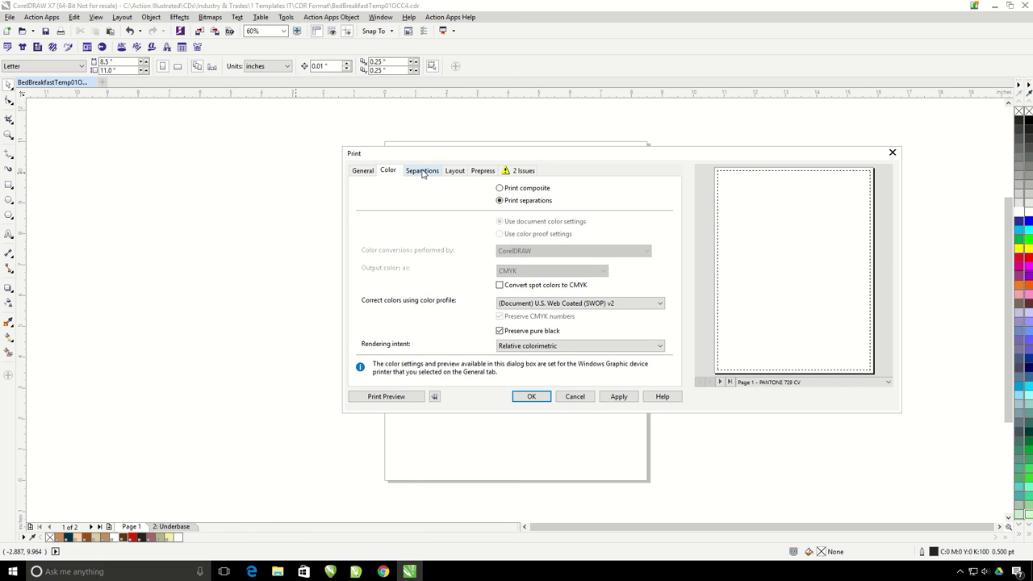
left_click(422, 171)
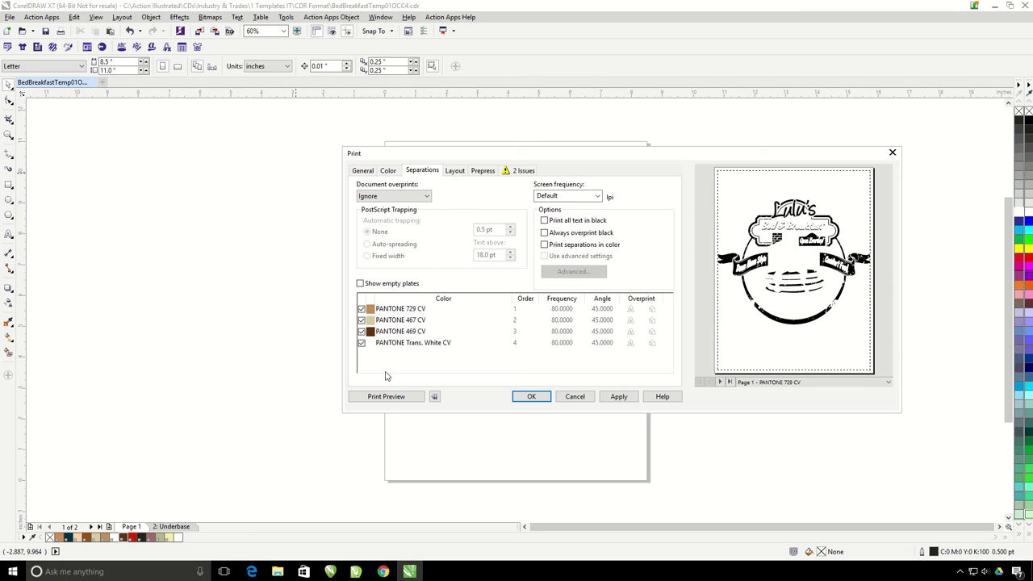
left_click(361, 332)
left_click(362, 343)
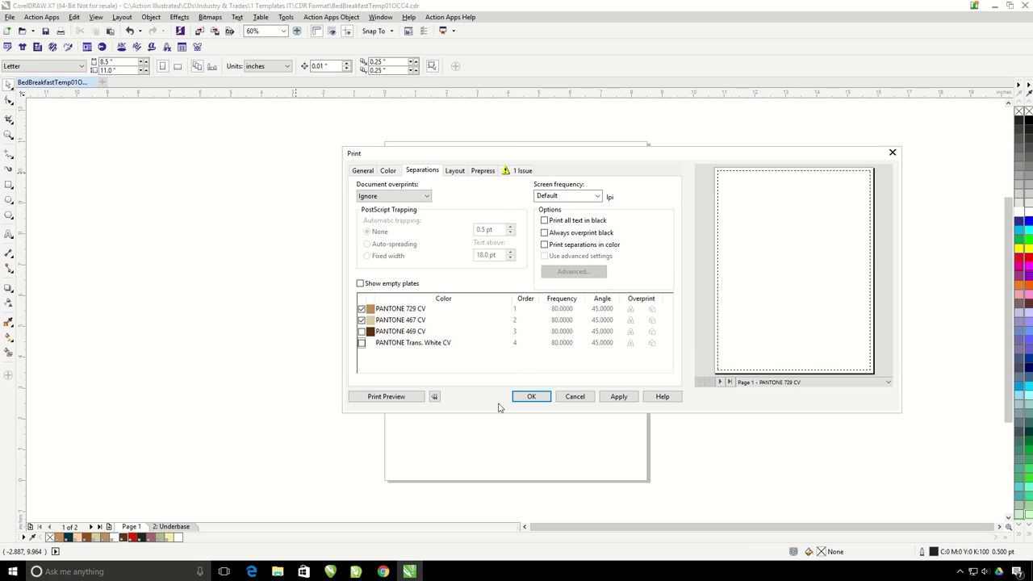
left_click(386, 401)
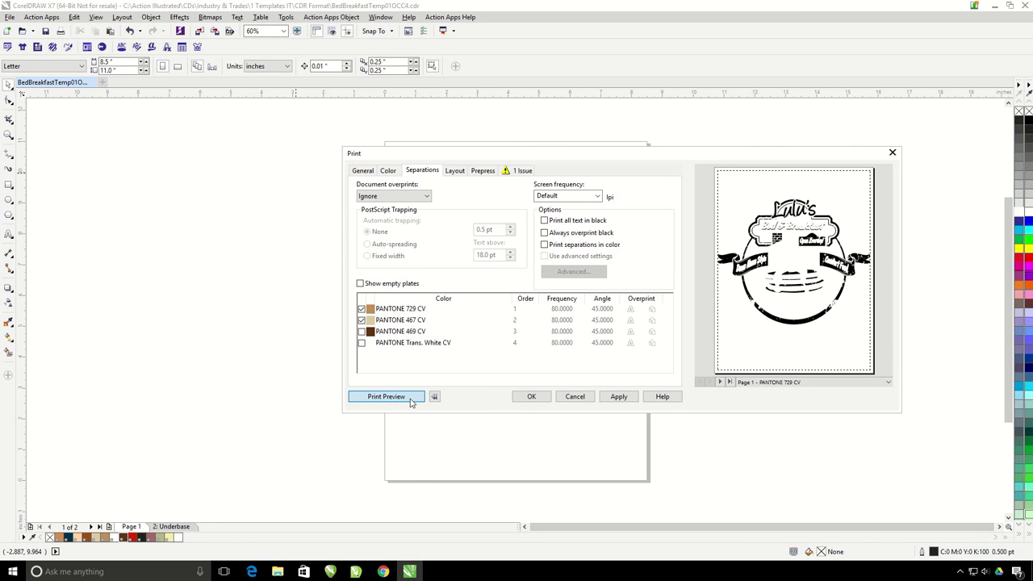
key("Escape")
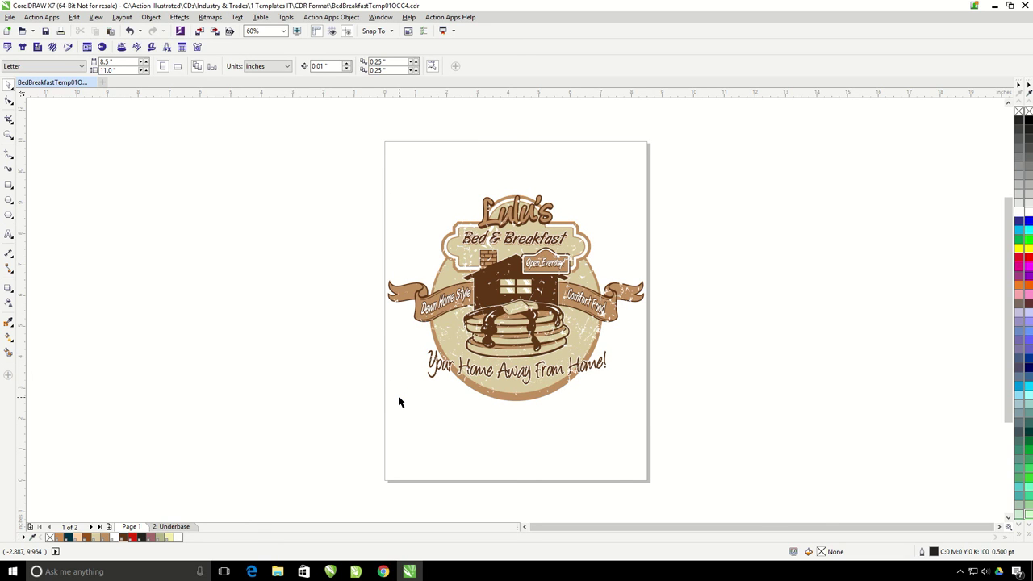